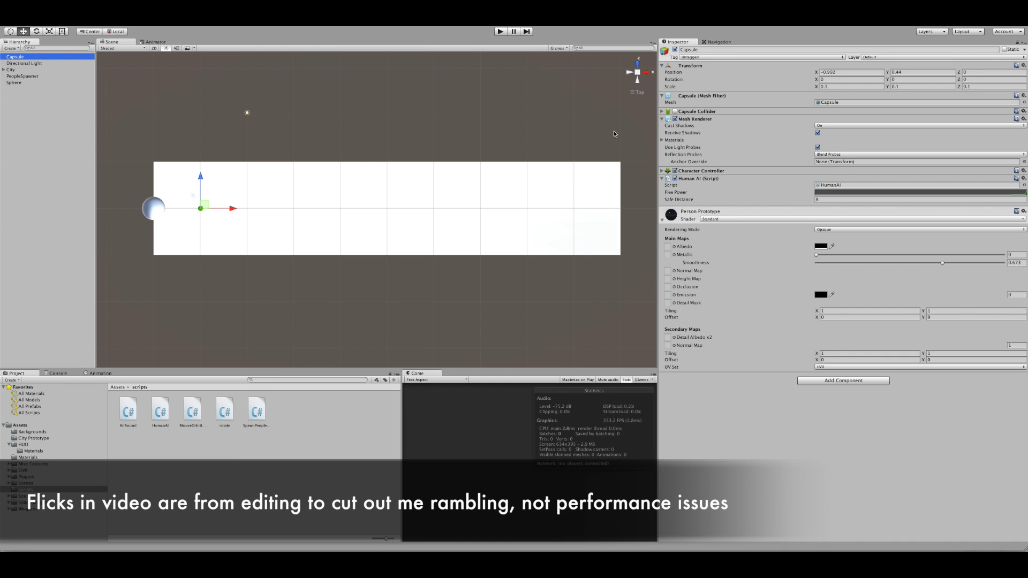
Step: Change the Capsule's Human AI Flee Power curve to the smooth ease-in preset
{"action": "left_click", "coordinate": [820, 191]}
{"action": "left_click", "coordinate": [721, 337]}
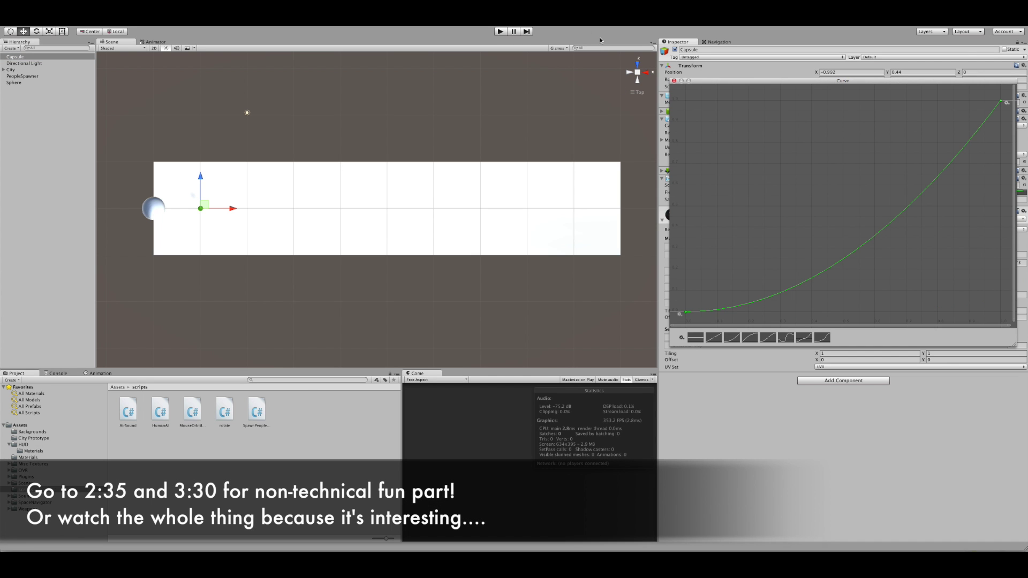
{"action": "left_click", "coordinate": [156, 206]}
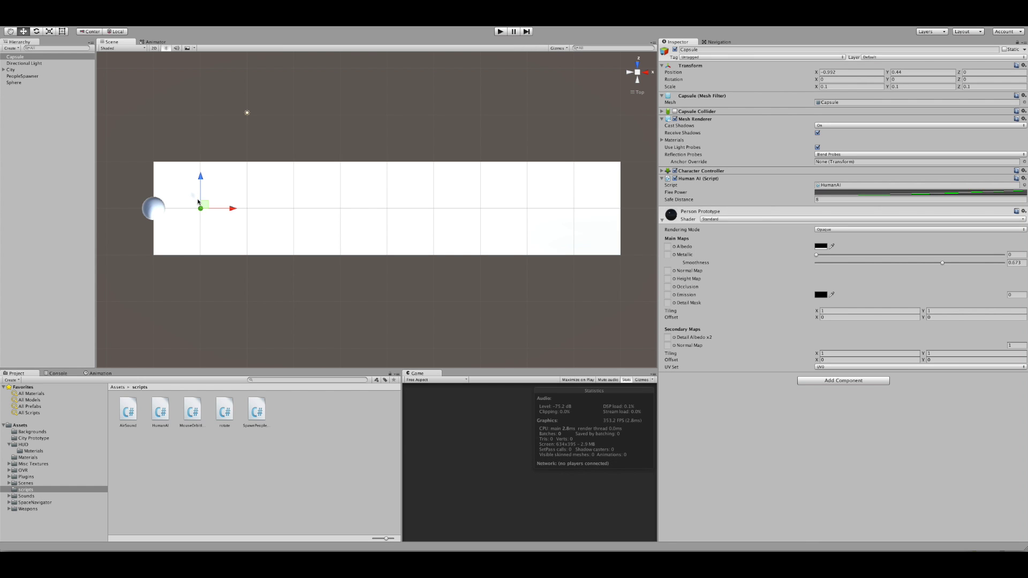
{"action": "left_click", "coordinate": [152, 208]}
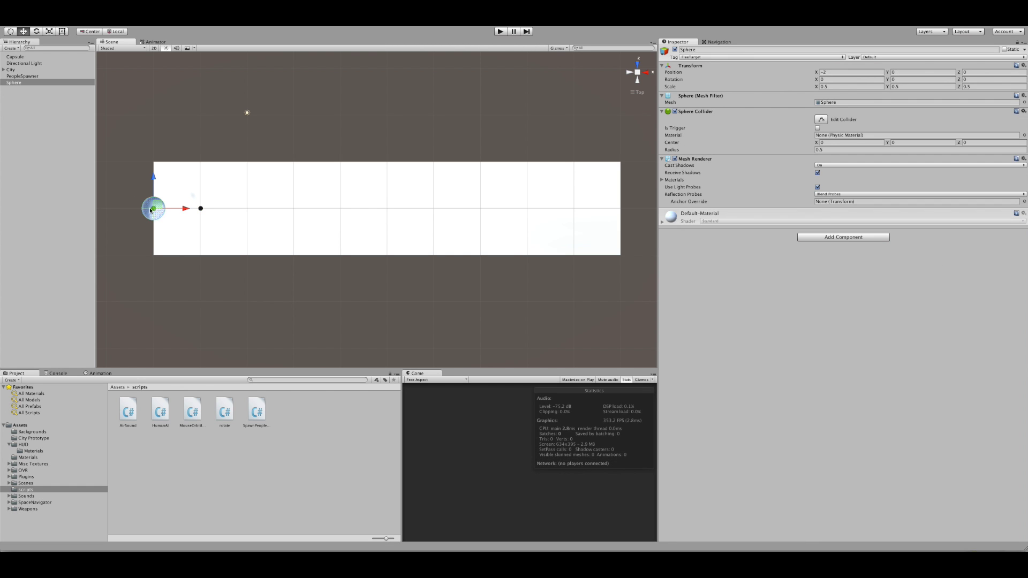
{"action": "left_click", "coordinate": [200, 210]}
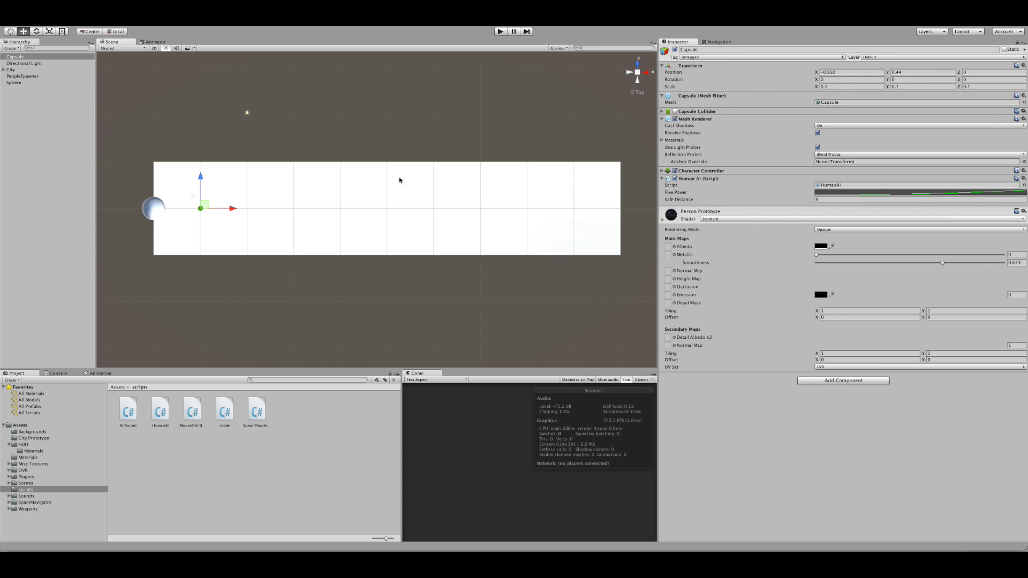
{"action": "left_click", "coordinate": [850, 193]}
{"action": "left_click", "coordinate": [500, 31]}
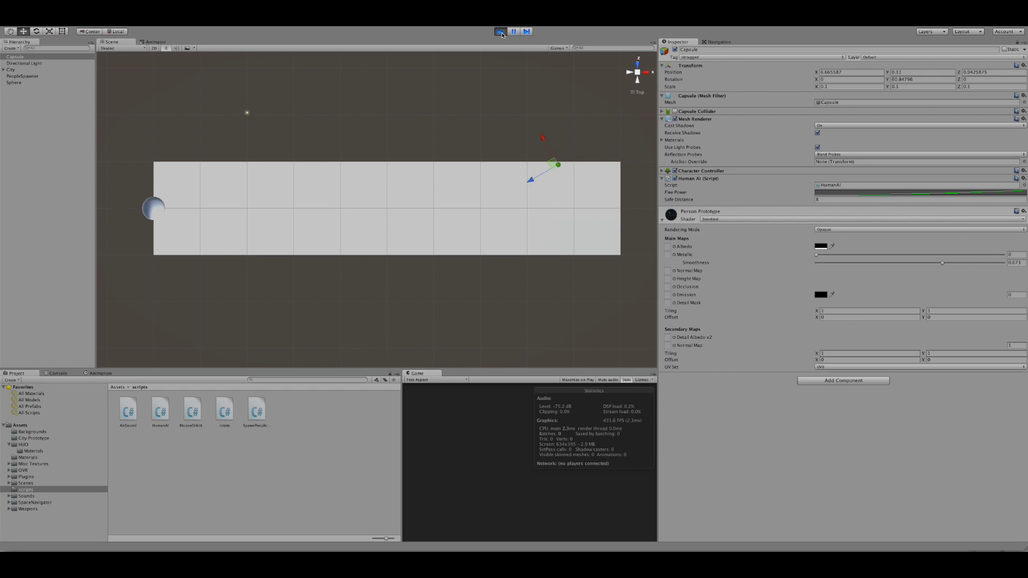
Step: Stop the run and test the crowd with Safe Distance set to 2
{"action": "left_click", "coordinate": [501, 32]}
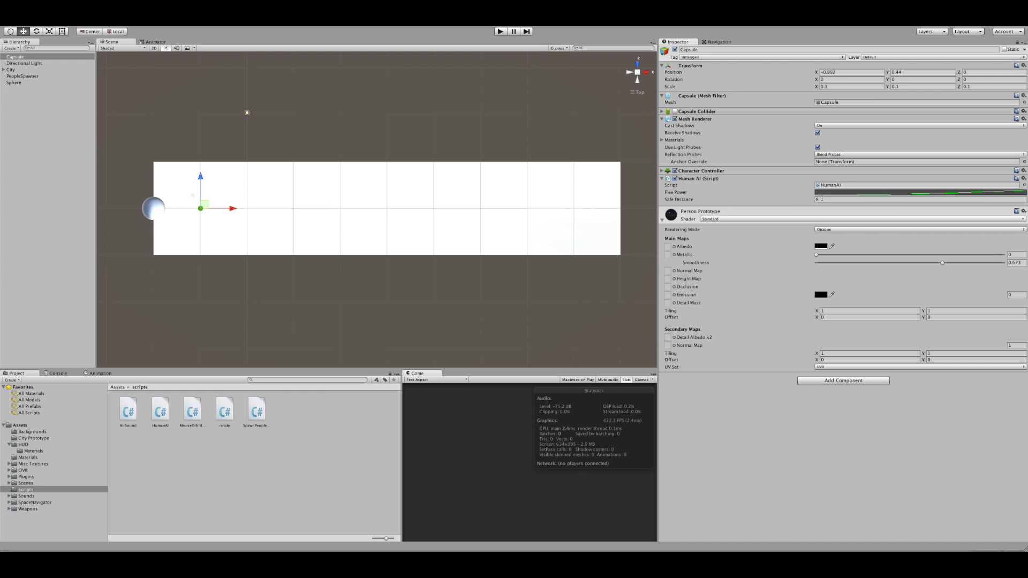
{"action": "left_click", "coordinate": [845, 200]}
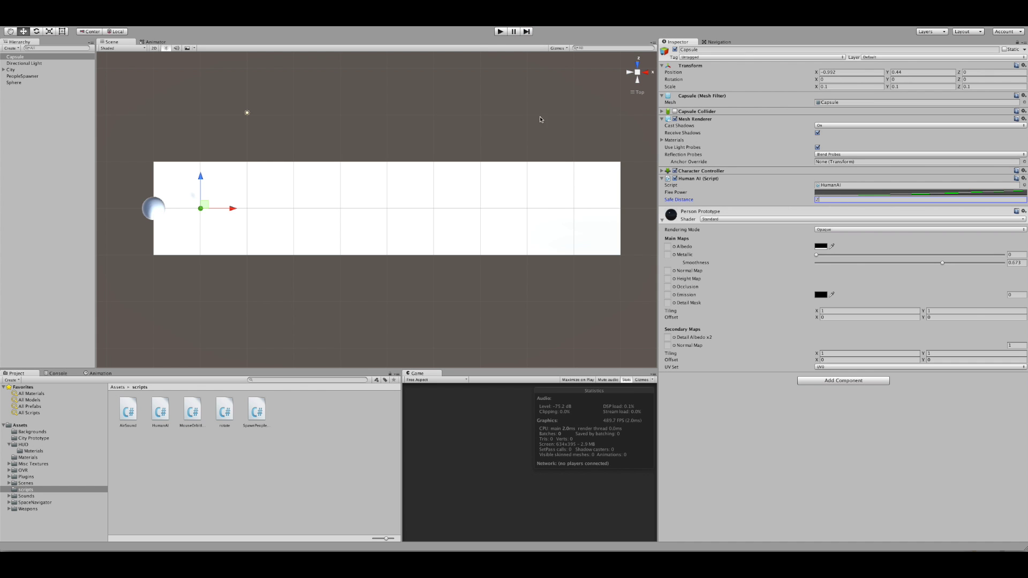
{"action": "left_click", "coordinate": [500, 32]}
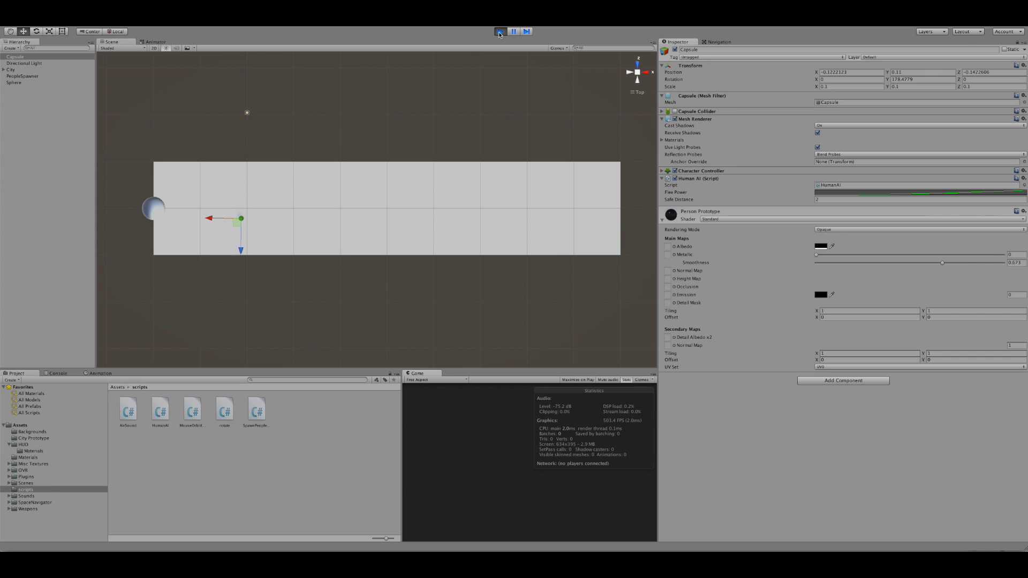
Step: Re-run the simulation with Safe Distance raised to 100
{"action": "left_click", "coordinate": [500, 32]}
{"action": "left_click", "coordinate": [852, 199]}
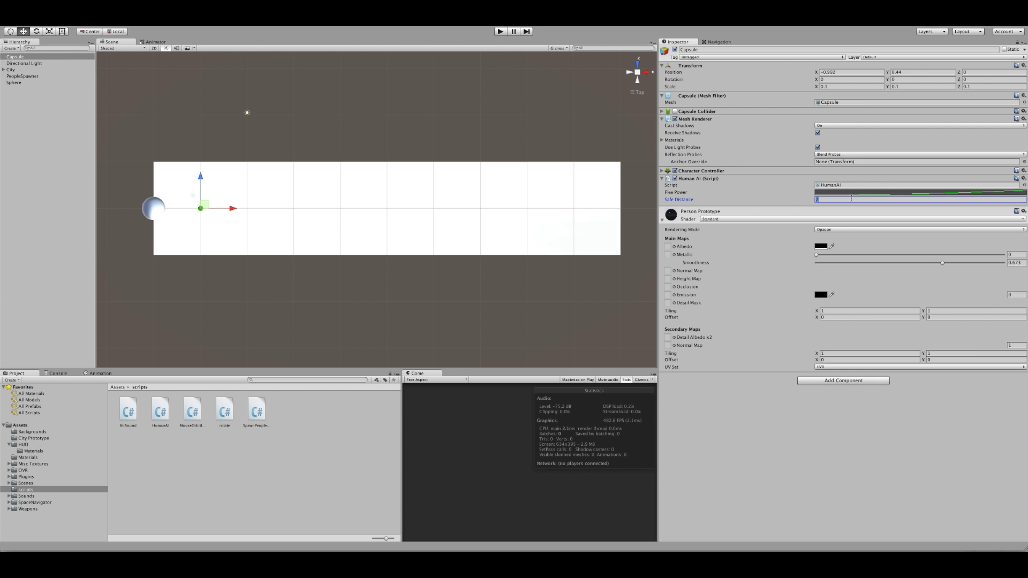
{"action": "left_click", "coordinate": [499, 32]}
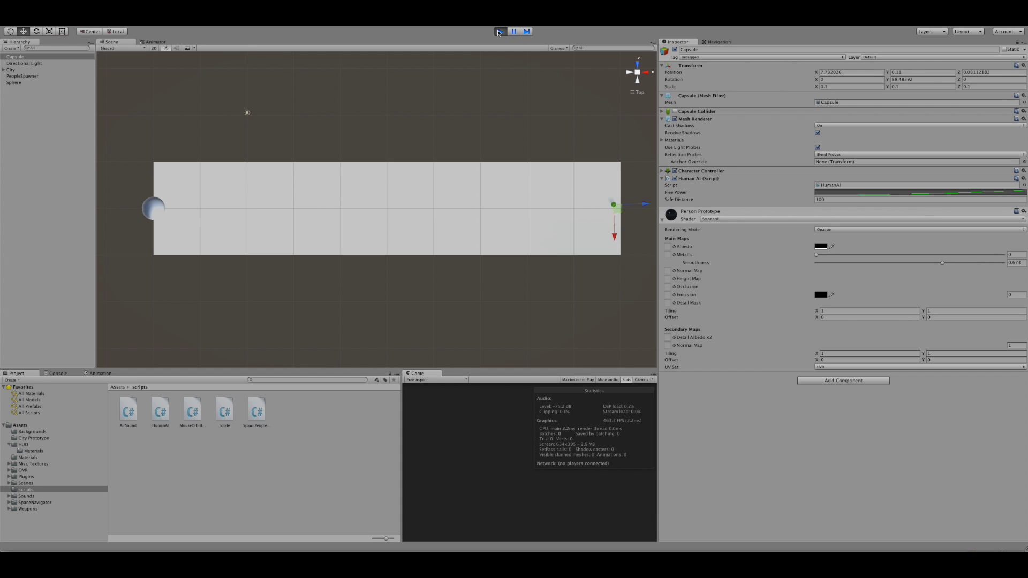
Step: Stop the run, set Safe Distance back to 8, and open the Flee Power curve
{"action": "left_click", "coordinate": [497, 31]}
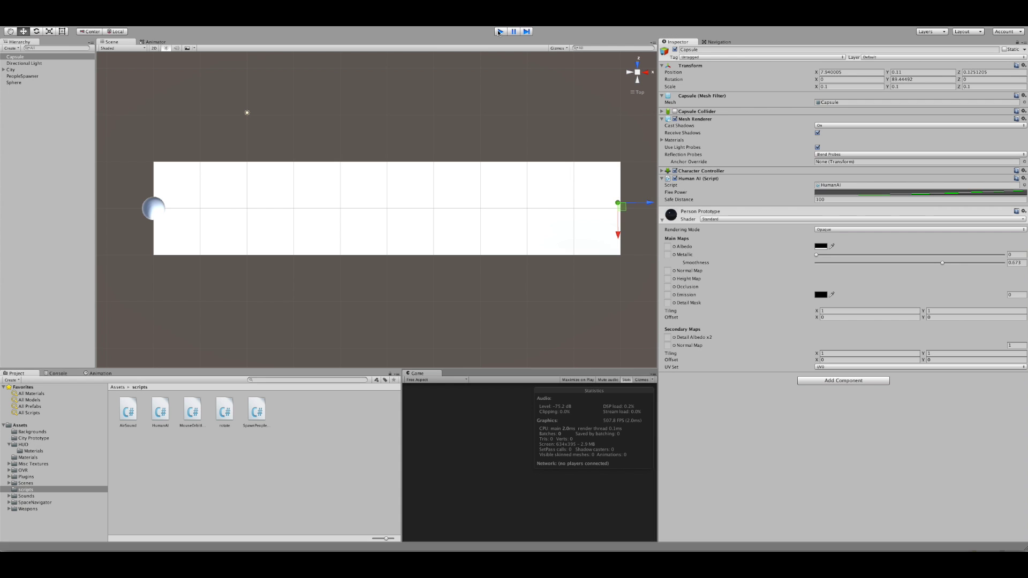
{"action": "left_click", "coordinate": [833, 199]}
{"action": "left_click", "coordinate": [866, 192]}
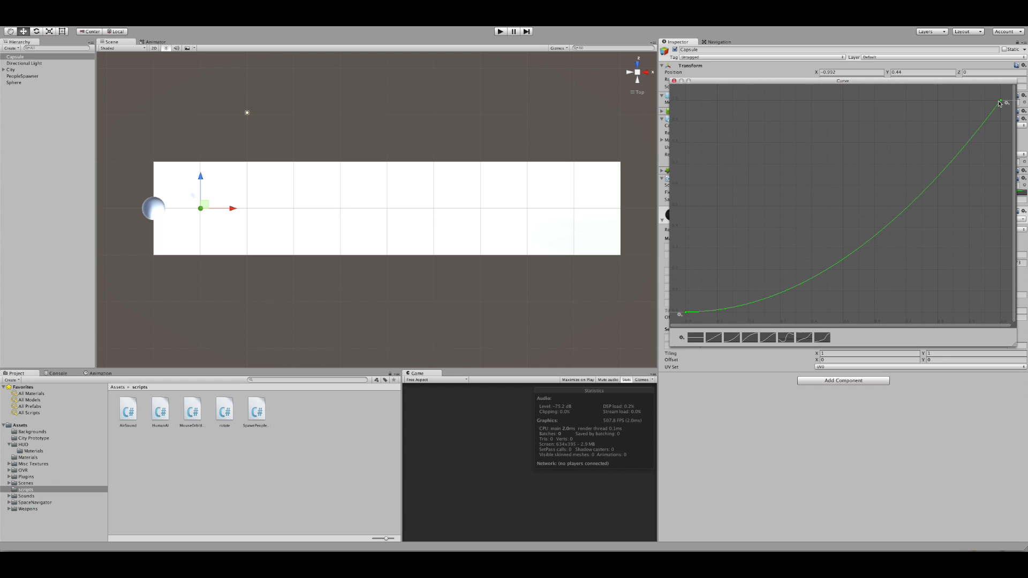
Step: Switch the Flee Power curve to the ease-out preset and test it in one Play run
{"action": "left_click", "coordinate": [749, 338]}
{"action": "left_click", "coordinate": [499, 32]}
{"action": "left_click", "coordinate": [499, 31]}
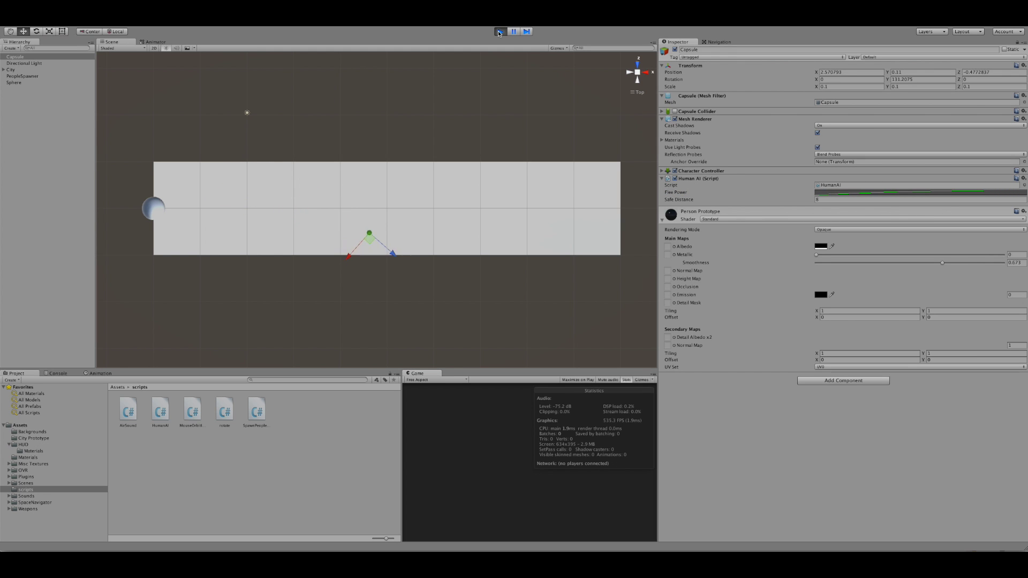
{"action": "left_click", "coordinate": [500, 31]}
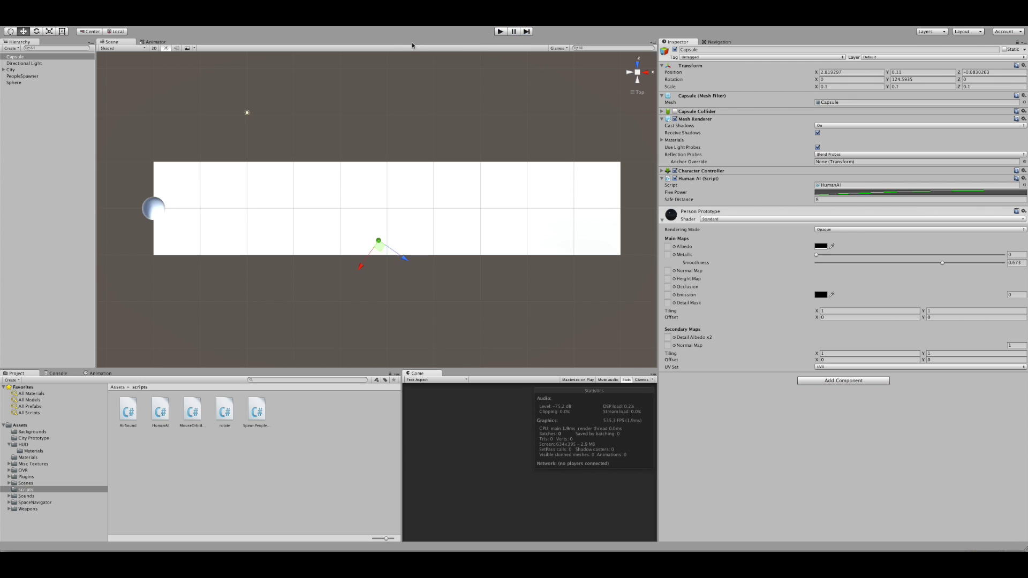
Step: Set the PeopleSpawner's Num and run Play to spawn a crowd of capsule clones
{"action": "left_click", "coordinate": [21, 77]}
{"action": "left_click", "coordinate": [848, 118]}
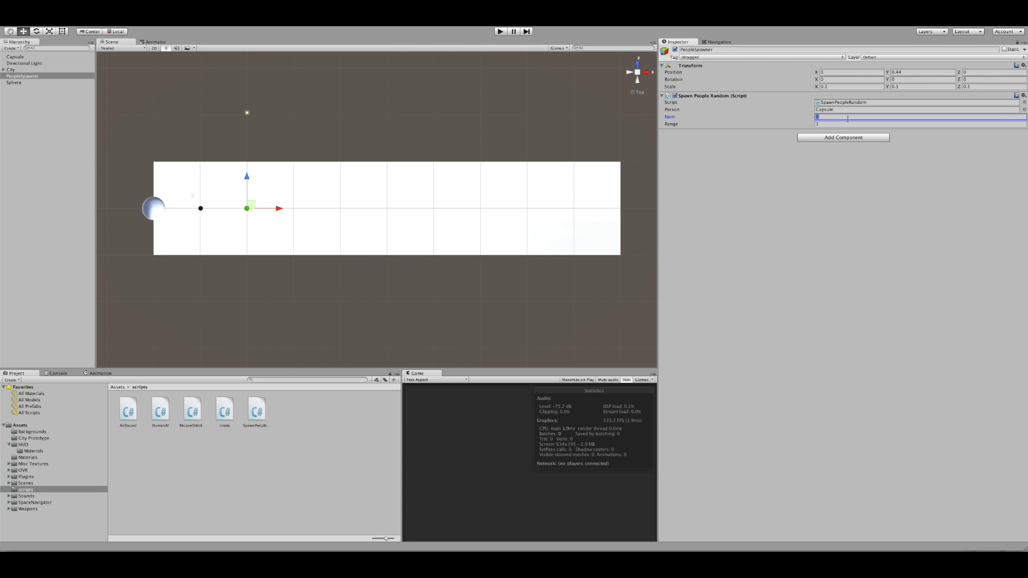
{"action": "left_click", "coordinate": [501, 32]}
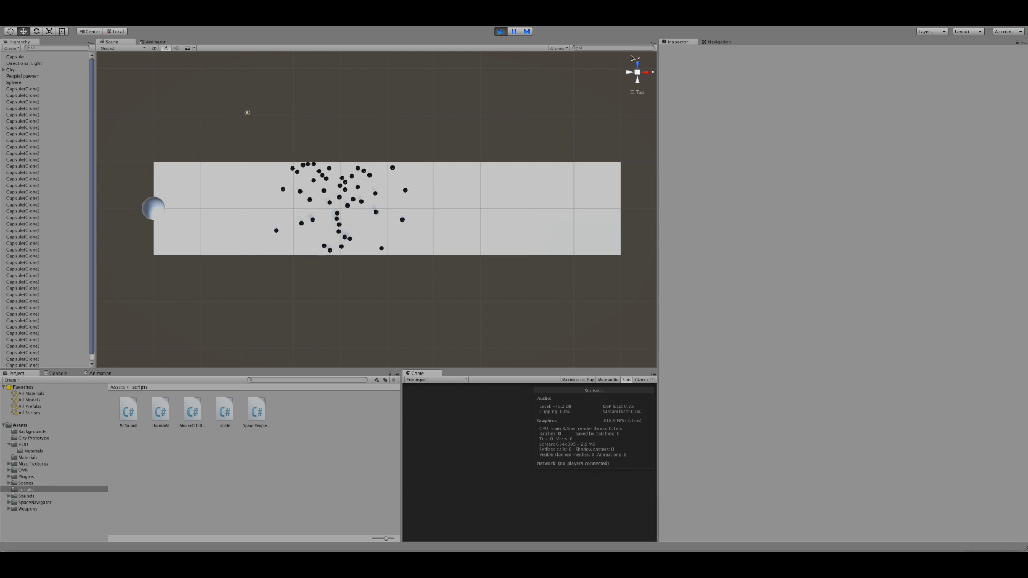
{"action": "left_click", "coordinate": [15, 56]}
{"action": "left_click", "coordinate": [500, 32]}
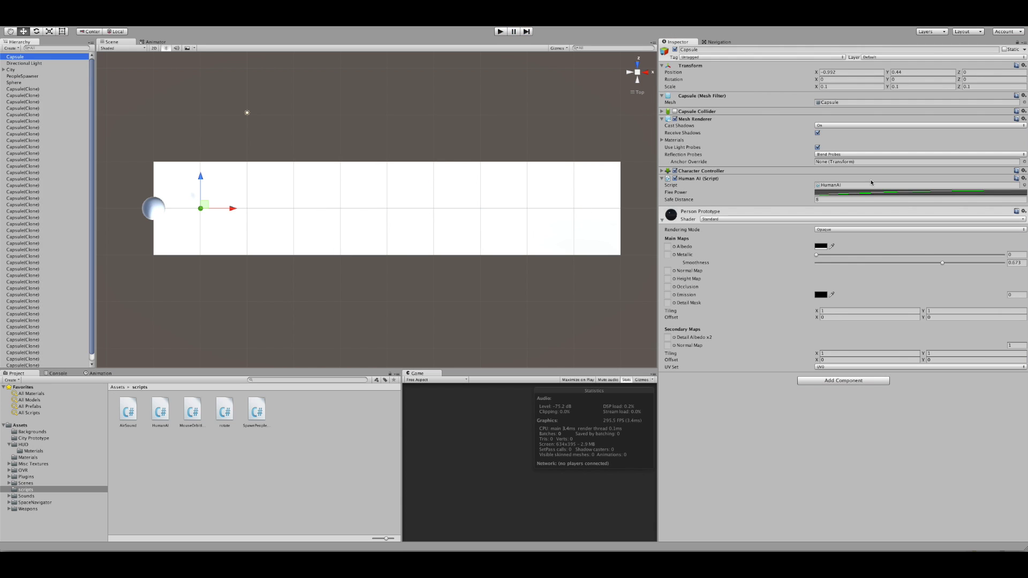
Step: Restore the ease-in Flee Power curve and test it by dragging the Sphere into the crowd
{"action": "left_click", "coordinate": [865, 191]}
{"action": "left_click", "coordinate": [732, 337]}
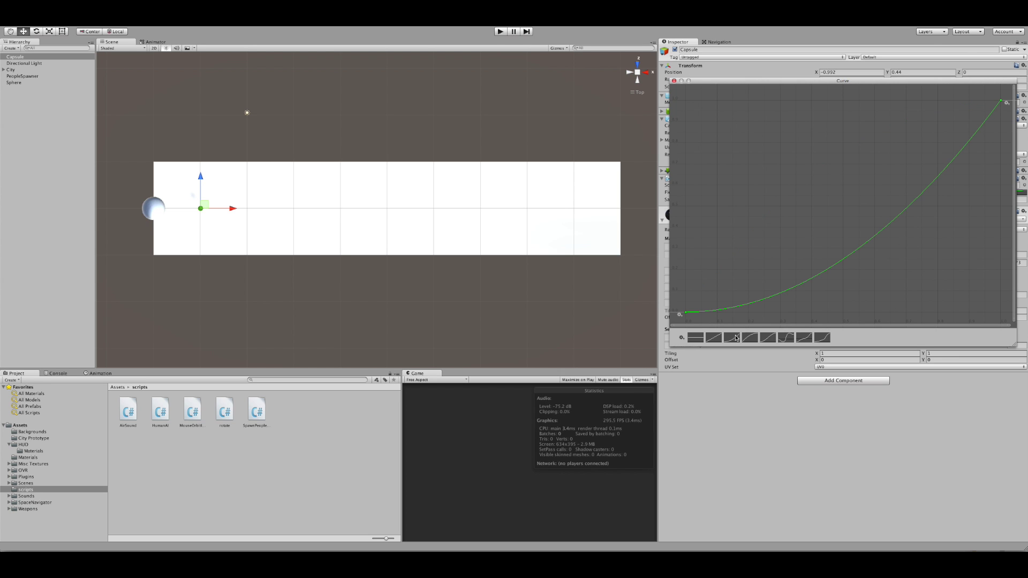
{"action": "left_click", "coordinate": [499, 32]}
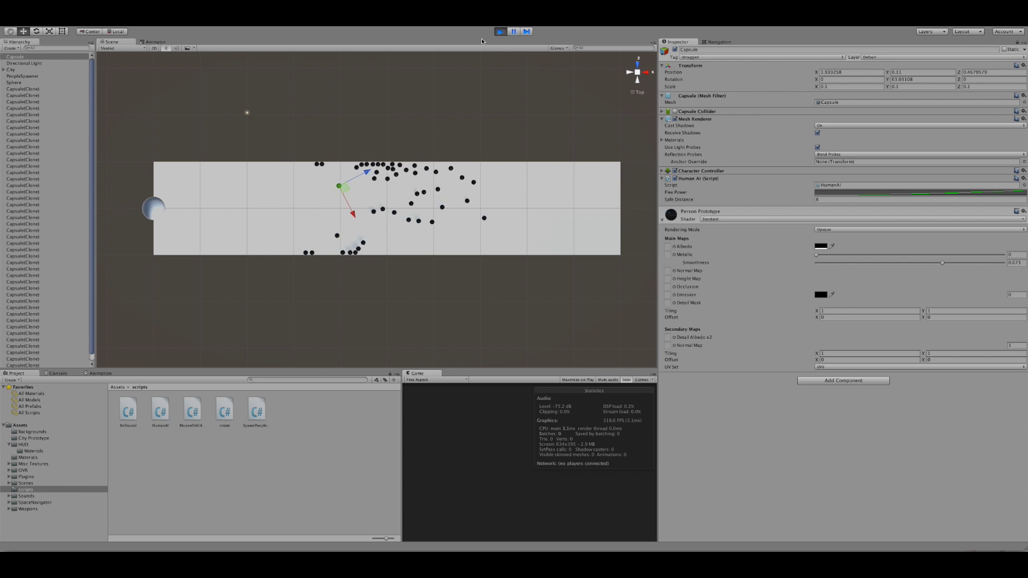
{"action": "left_click", "coordinate": [166, 210]}
{"action": "left_click_drag", "start_coordinate": [179, 209], "coordinate": [251, 233]}
{"action": "left_click", "coordinate": [501, 32]}
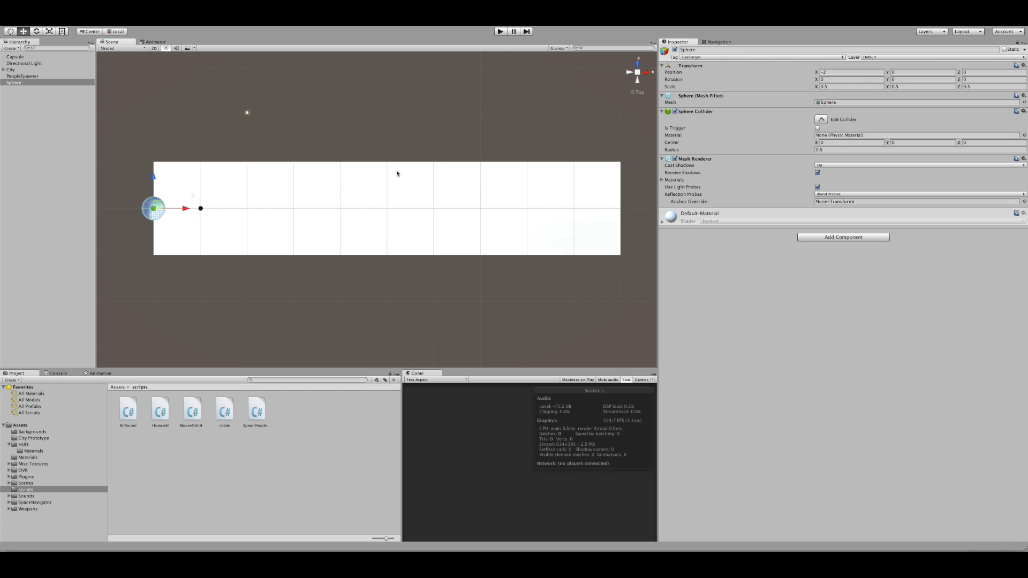
{"action": "left_click", "coordinate": [201, 209]}
Step: Change PeopleSpawner's Num from 45 to 200 and start Play to spawn the crowd
{"action": "left_click", "coordinate": [200, 209]}
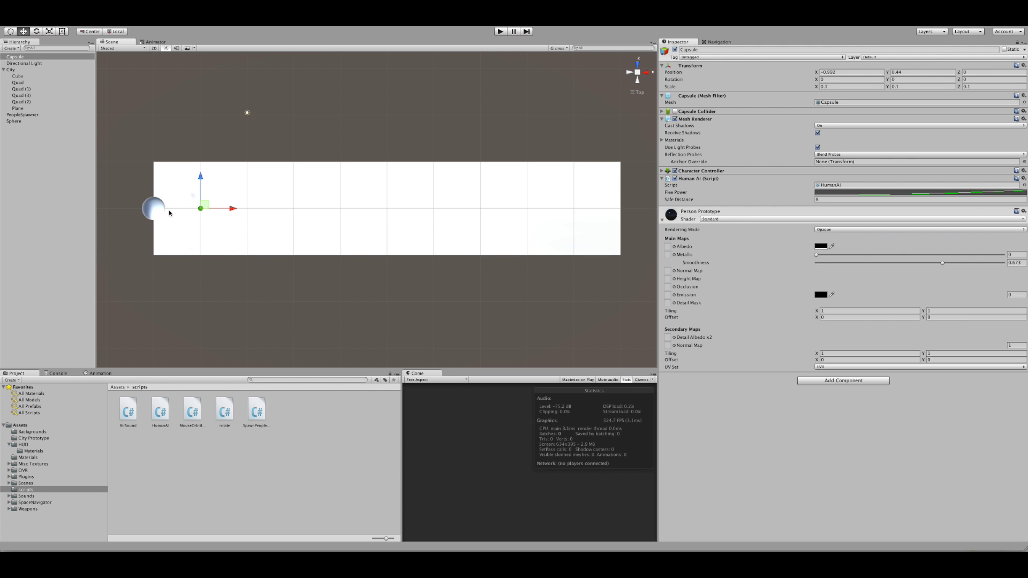
{"action": "left_click", "coordinate": [27, 63]}
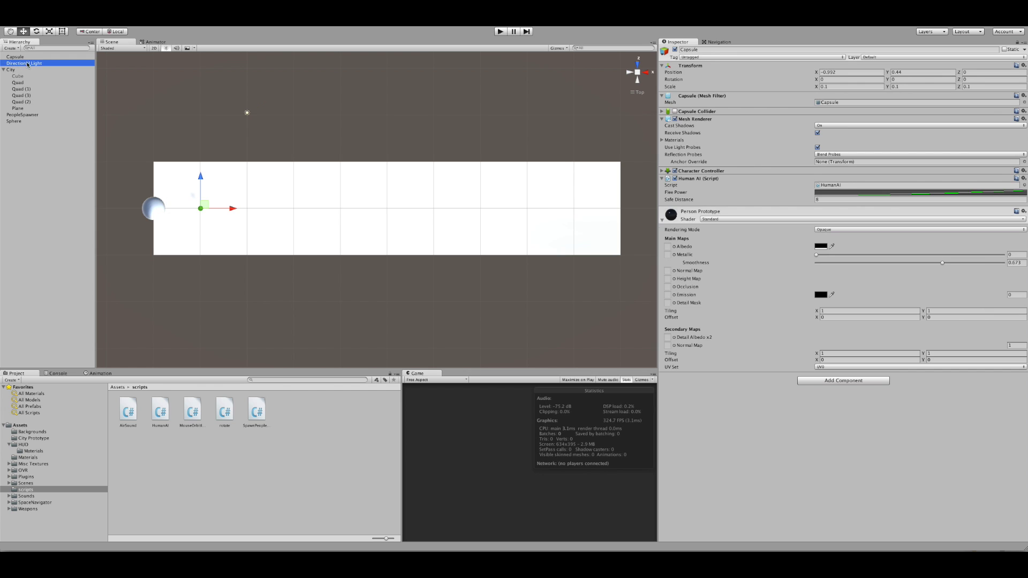
{"action": "left_click", "coordinate": [19, 70]}
{"action": "key", "text": "Up"}
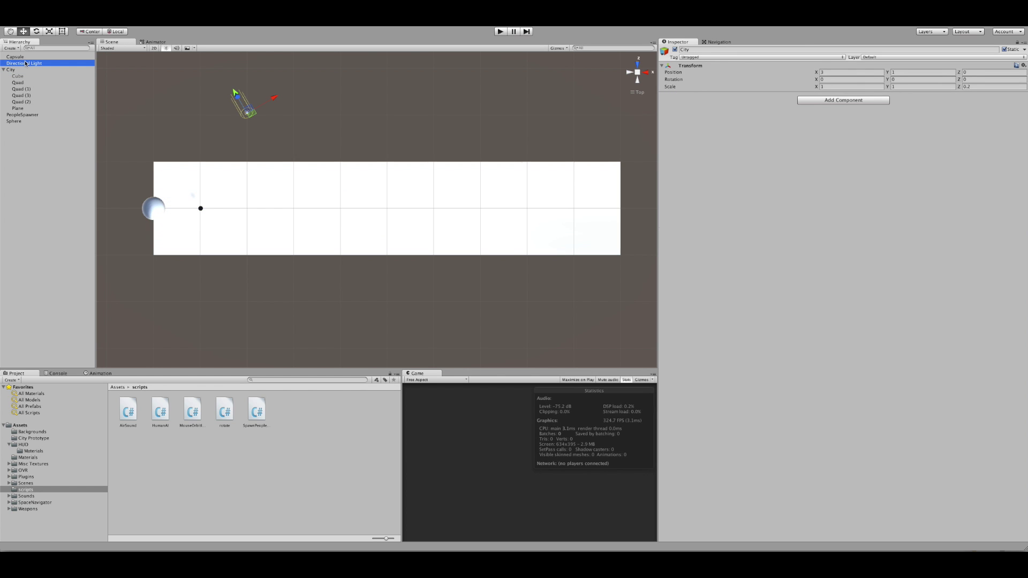
{"action": "left_click", "coordinate": [19, 115]}
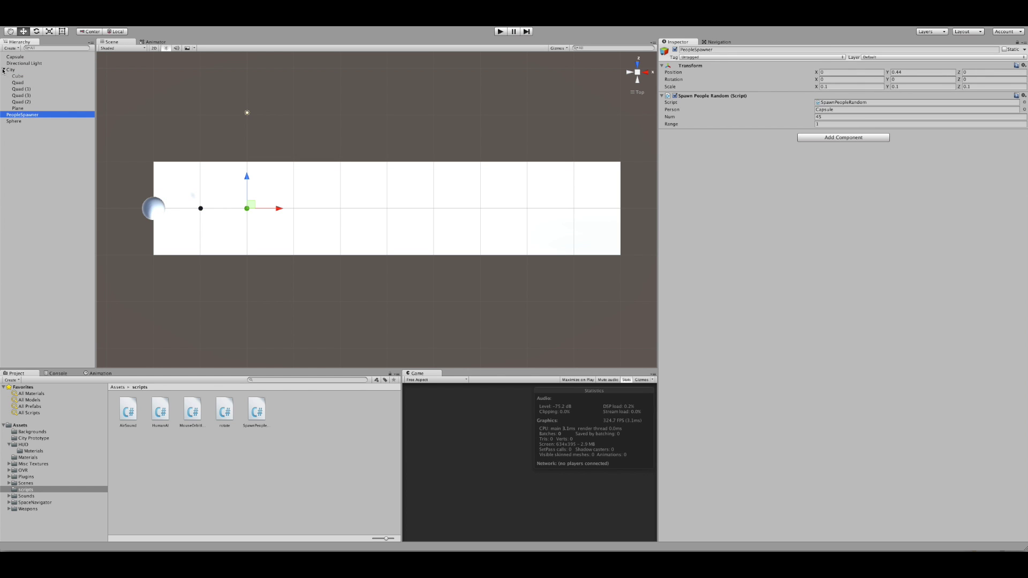
{"action": "left_click", "coordinate": [3, 71]}
{"action": "left_click", "coordinate": [839, 116]}
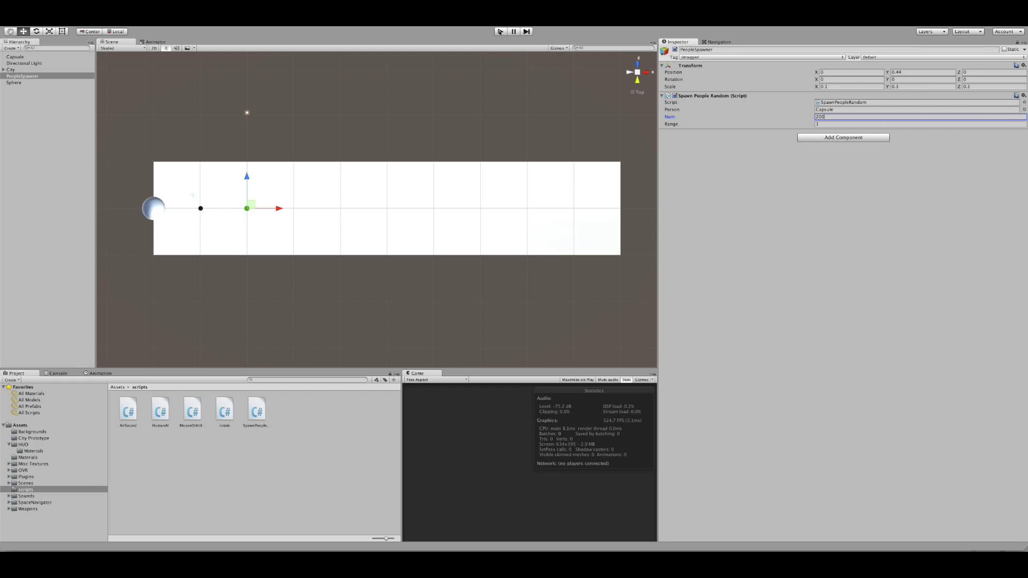
{"action": "left_click", "coordinate": [499, 32]}
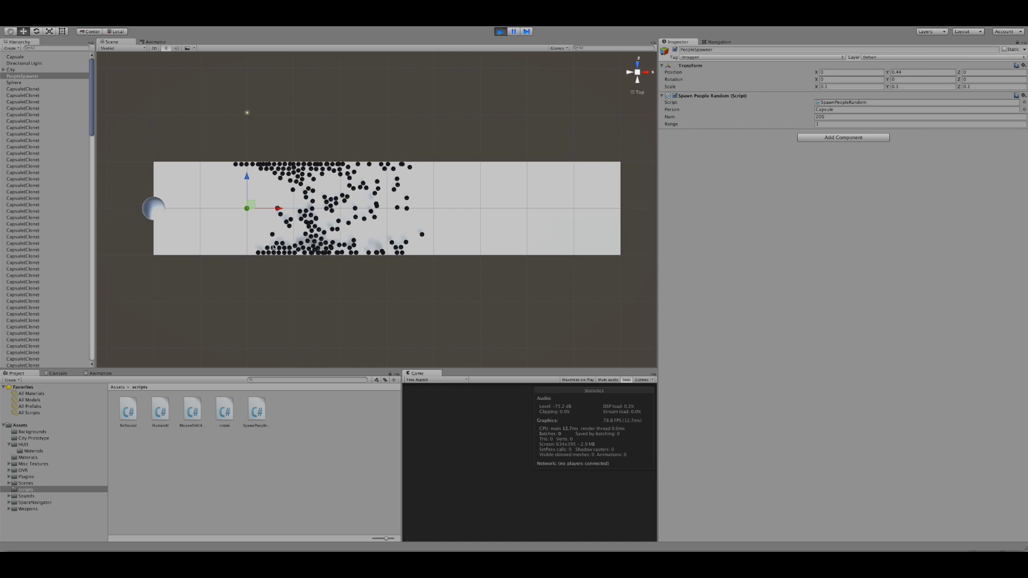
Step: Drag the Sphere up, right, left and back to centre, herding capsules outward; then open City Prototype
{"action": "left_click", "coordinate": [160, 209]}
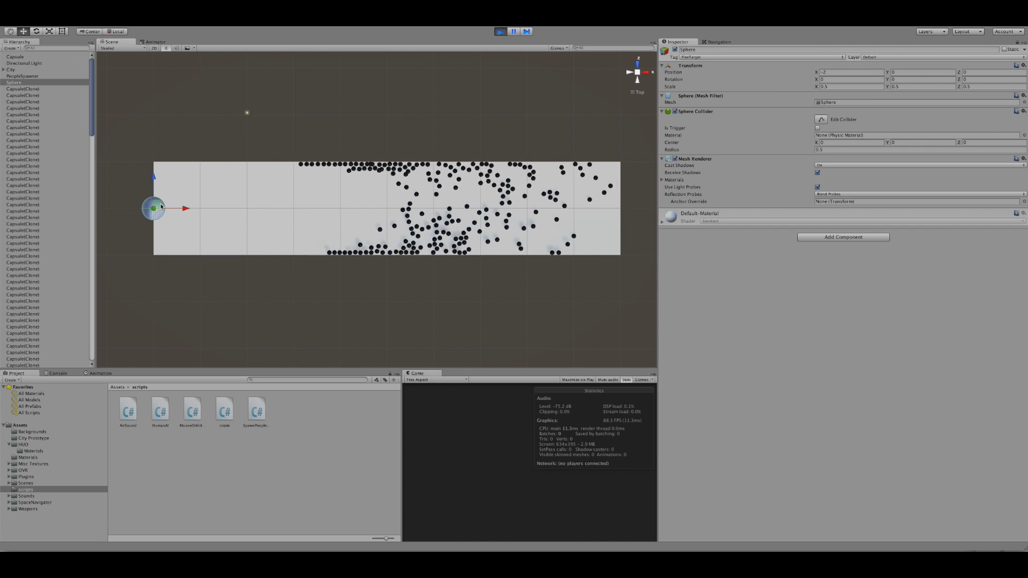
{"action": "left_click_drag", "start_coordinate": [161, 208], "coordinate": [438, 138]}
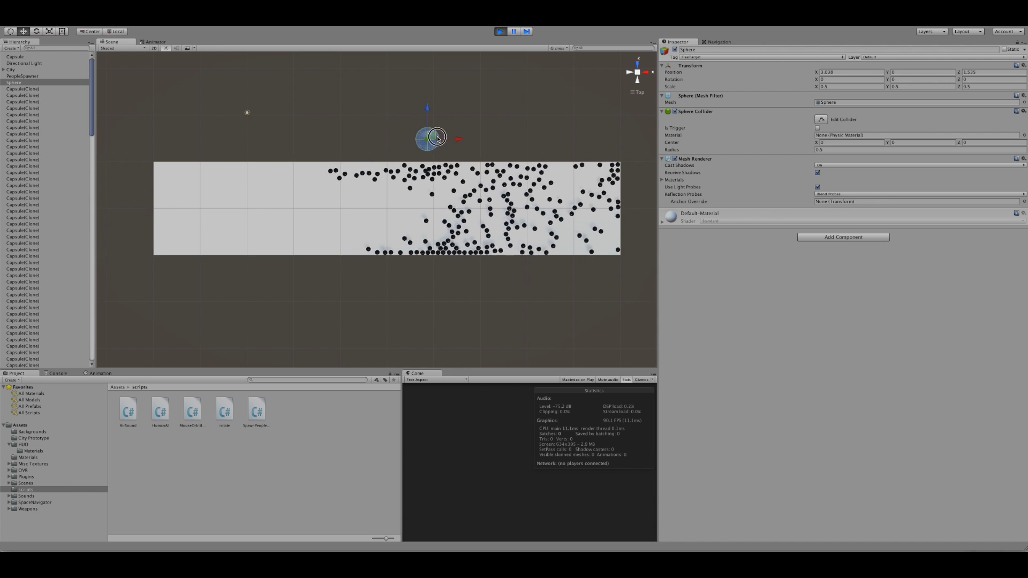
{"action": "left_click_drag", "start_coordinate": [463, 250], "coordinate": [562, 266]}
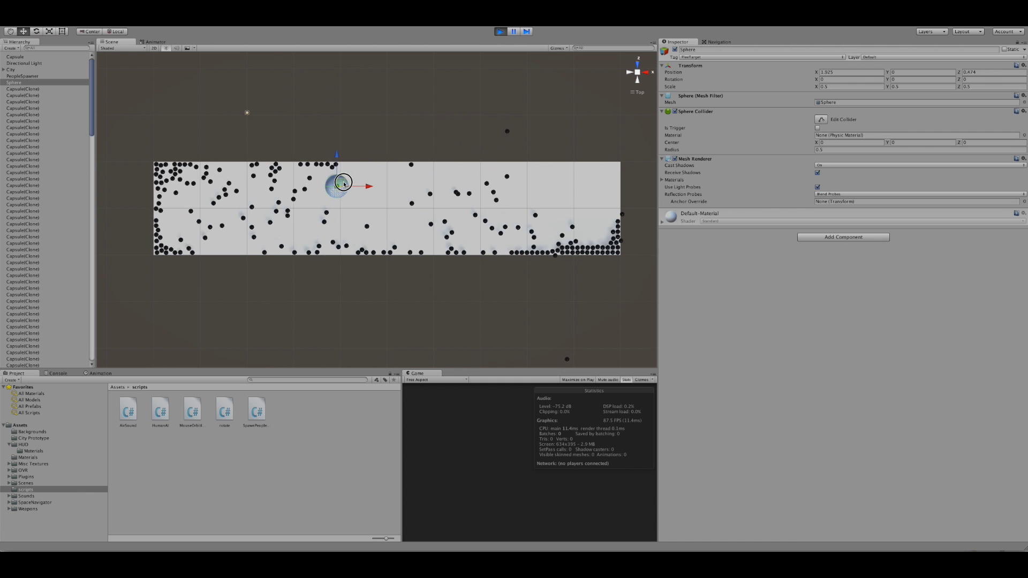
{"action": "left_click_drag", "start_coordinate": [344, 184], "coordinate": [157, 163]}
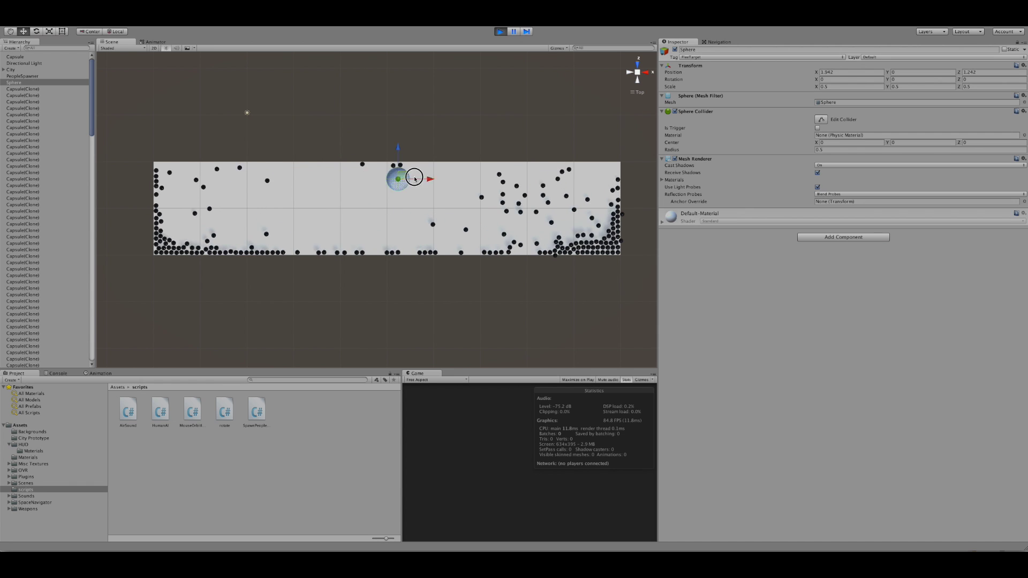
{"action": "left_click_drag", "start_coordinate": [614, 262], "coordinate": [623, 252]}
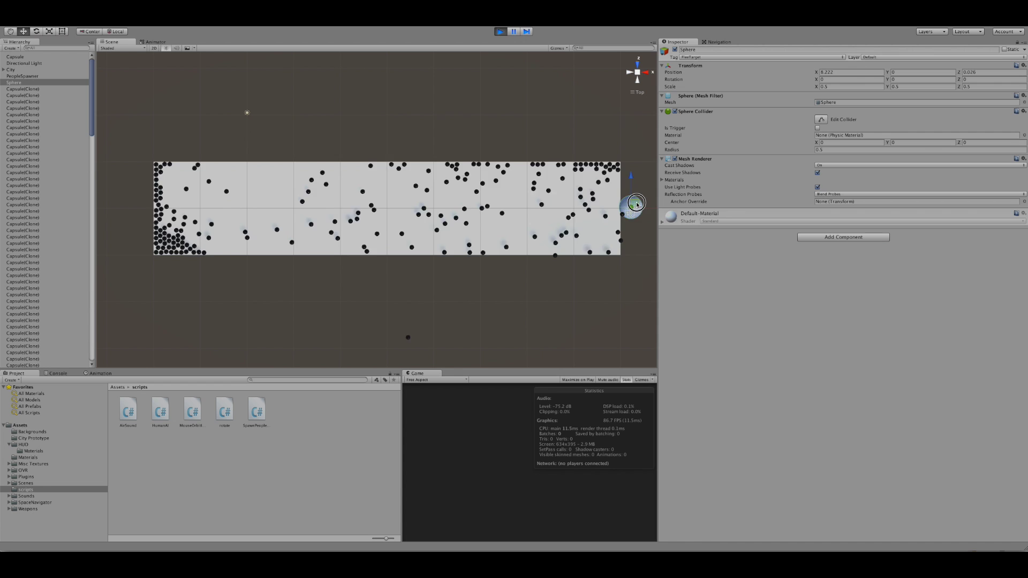
{"action": "left_click_drag", "start_coordinate": [637, 204], "coordinate": [564, 352]}
{"action": "left_click_drag", "start_coordinate": [478, 368], "coordinate": [387, 232]}
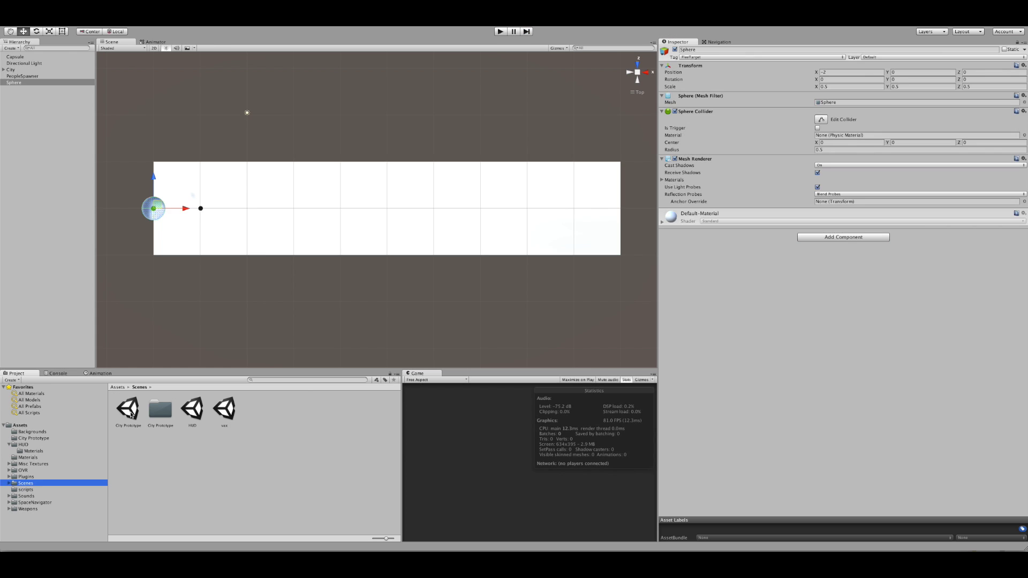
{"action": "double_click", "coordinate": [131, 412]}
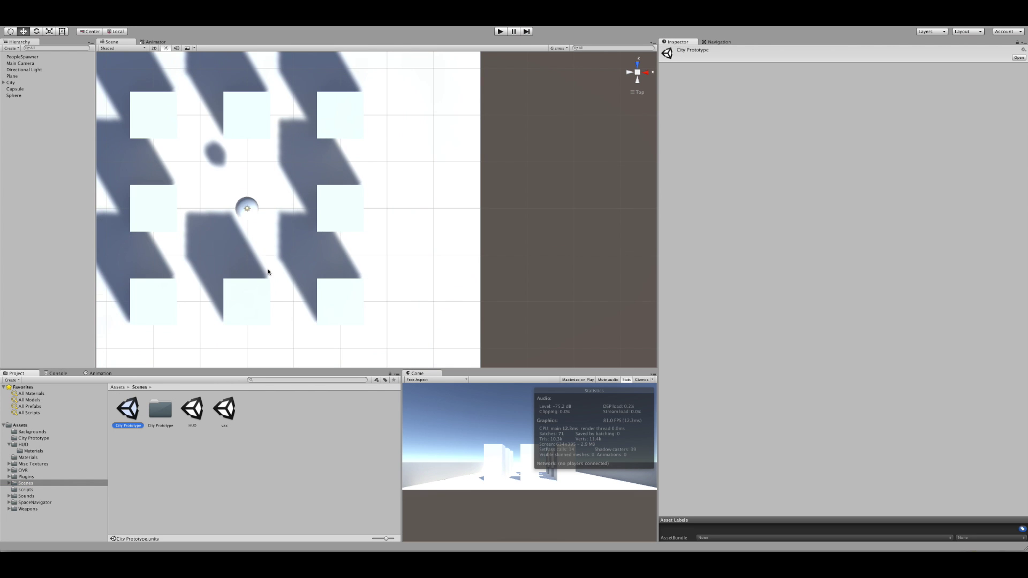
Step: Set the City Prototype Scene view to straight top-down and start Play
{"action": "scroll", "coordinate": [266, 271], "scroll_direction": "down", "scroll_amount": 3}
{"action": "scroll", "coordinate": [237, 244], "scroll_direction": "up", "scroll_amount": 2}
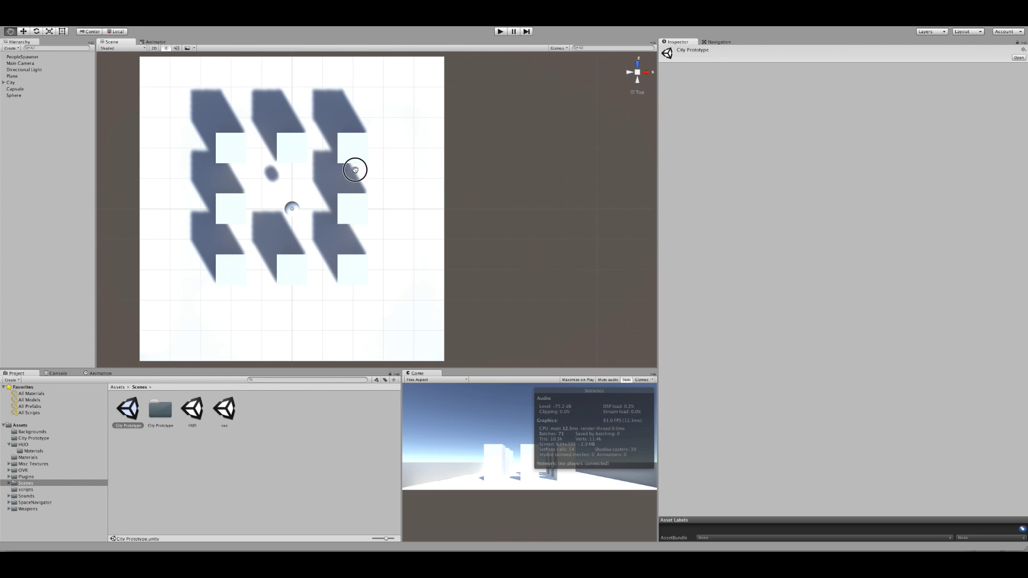
{"action": "left_click_drag", "start_coordinate": [355, 170], "coordinate": [413, 177]}
{"action": "left_click_drag", "start_coordinate": [478, 229], "coordinate": [395, 89], "text": "alt"}
{"action": "left_click", "coordinate": [633, 68]}
{"action": "left_click", "coordinate": [500, 31]}
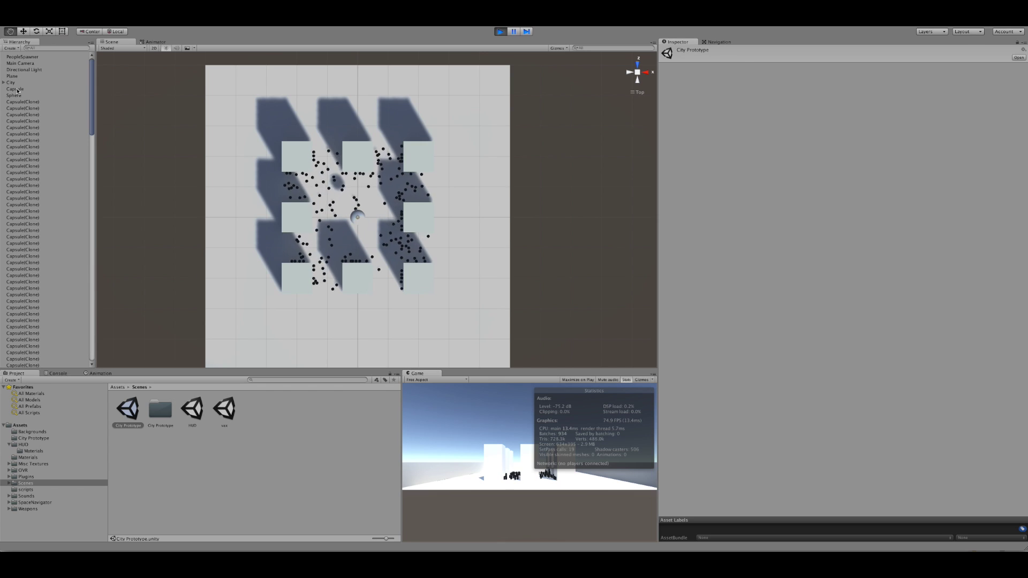
Step: Drag the Sphere from the city centre to the top-right corner, then back up-left through the crowd
{"action": "left_click", "coordinate": [14, 95]}
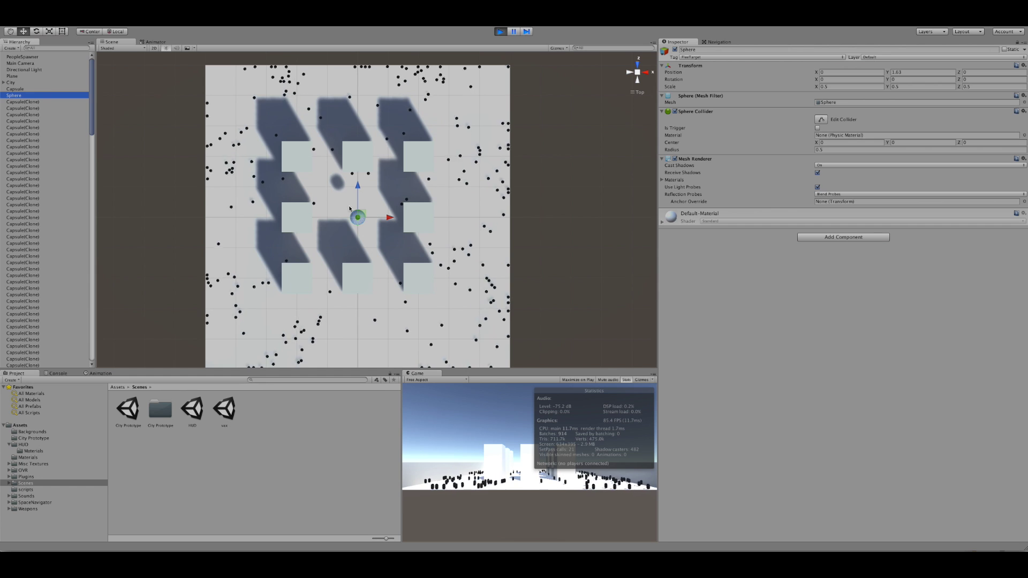
{"action": "scroll", "coordinate": [363, 244], "scroll_direction": "down", "scroll_amount": 1}
{"action": "left_click_drag", "start_coordinate": [366, 216], "coordinate": [410, 104]}
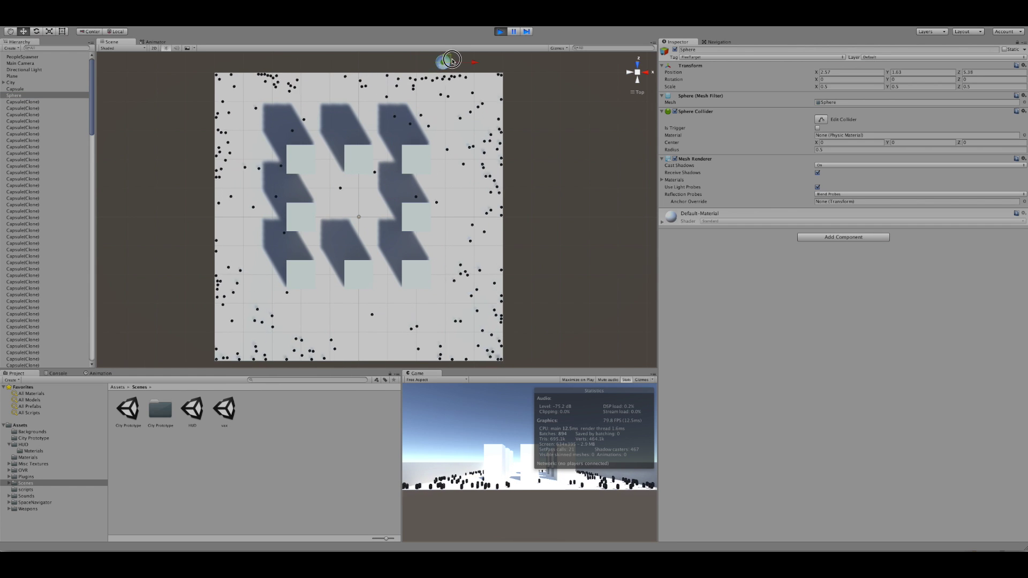
{"action": "left_click_drag", "start_coordinate": [480, 58], "coordinate": [508, 75]}
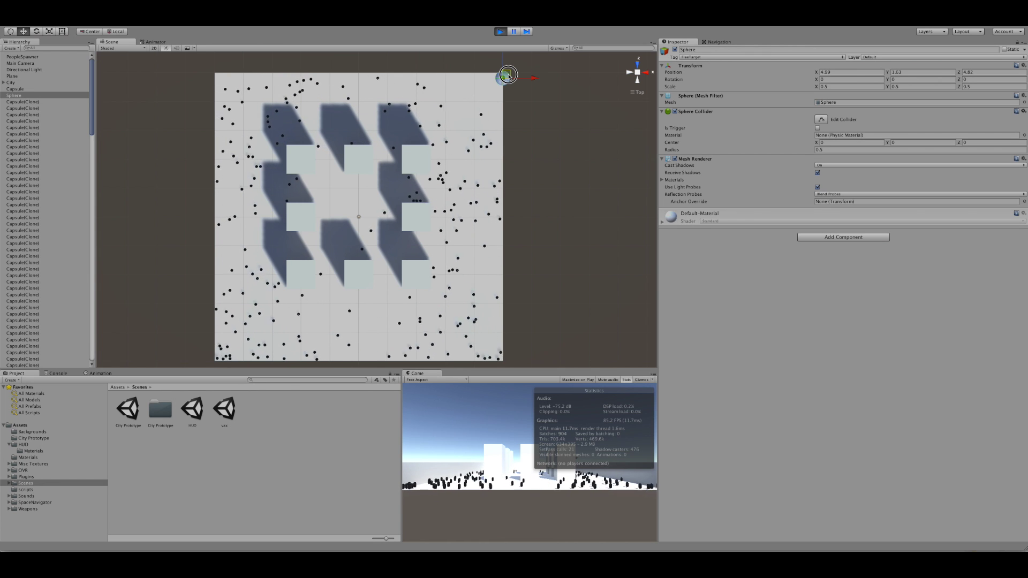
{"action": "left_click_drag", "start_coordinate": [508, 75], "coordinate": [507, 83]}
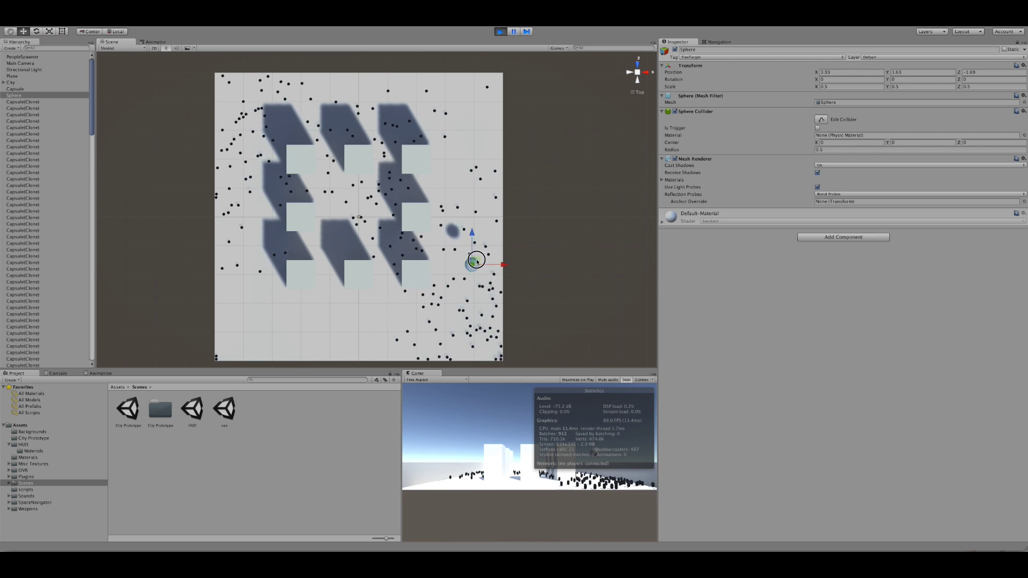
{"action": "left_click_drag", "start_coordinate": [477, 262], "coordinate": [459, 214]}
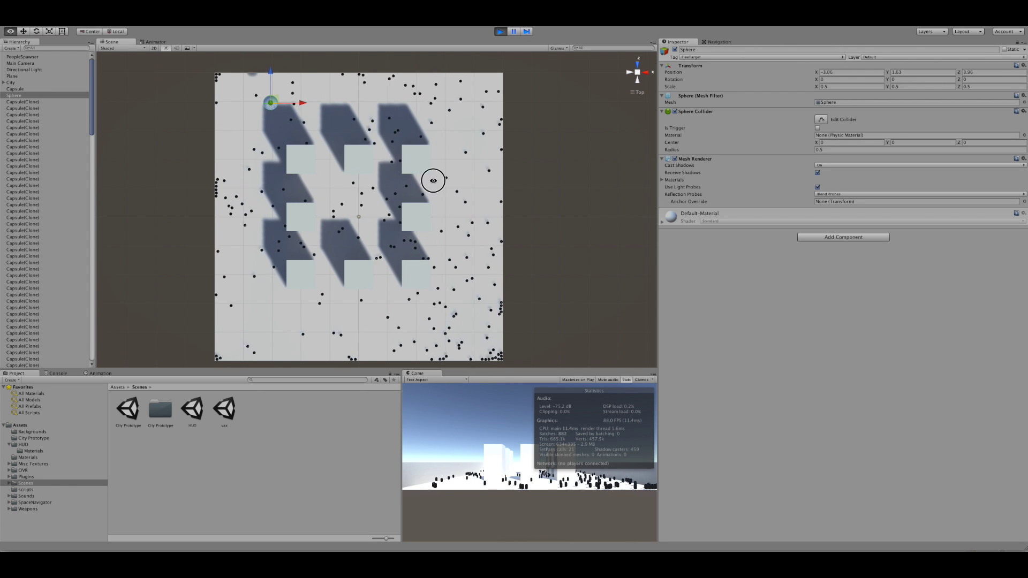
Step: Orbit the Scene view into a tilted perspective of the crowded city block
{"action": "left_click_drag", "start_coordinate": [434, 180], "coordinate": [679, 368], "text": "alt"}
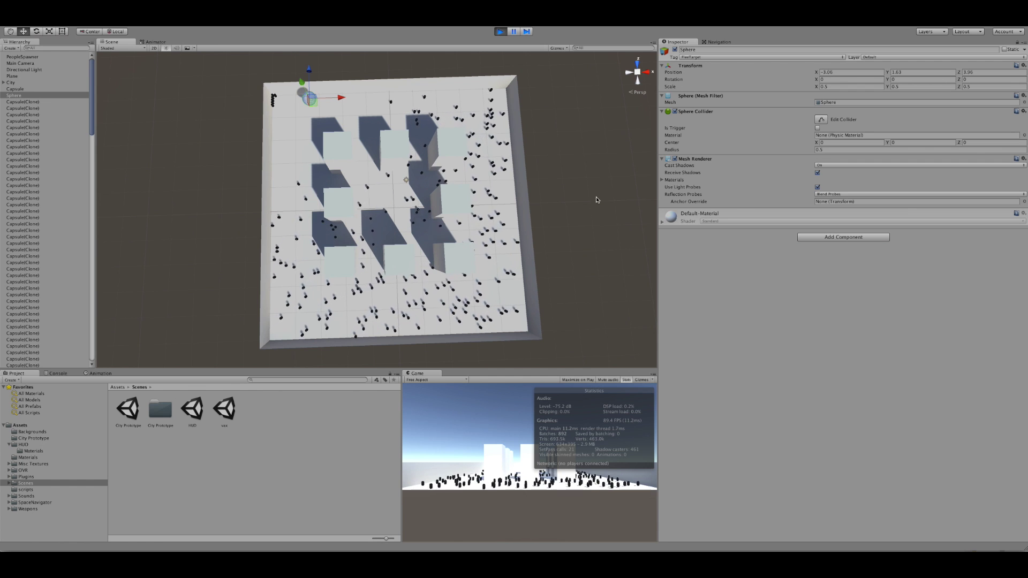